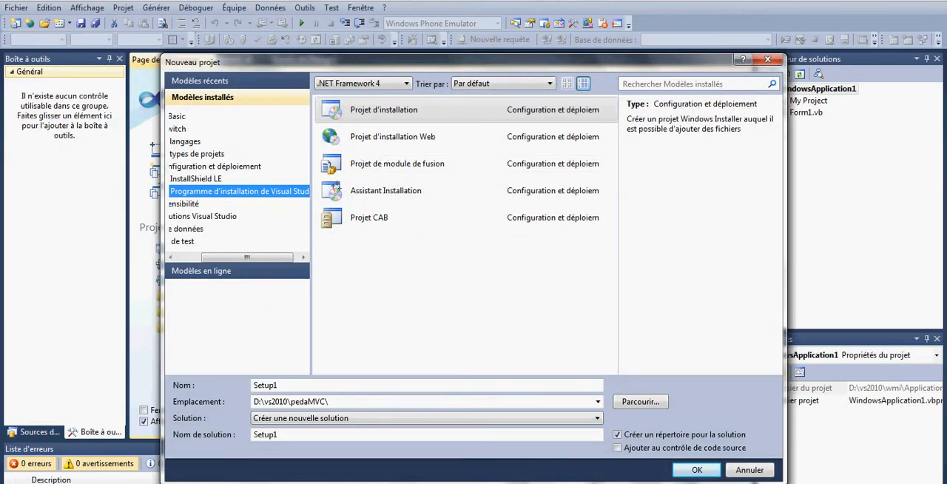
Step: Choose the Projet d'installation template from the Visual Studio installer templates within Configuration et déploiement
left_click_drag(247, 257, 221, 257)
left_click(176, 154)
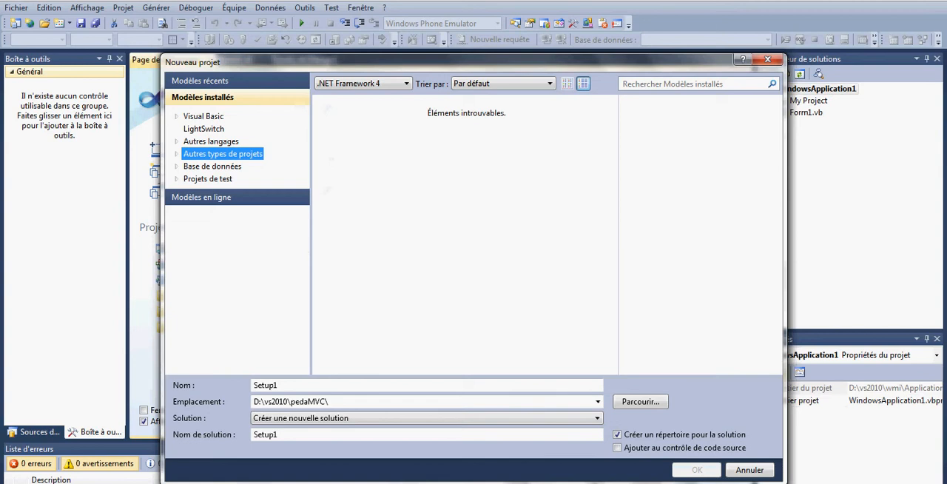
left_click(176, 153)
left_click(247, 166)
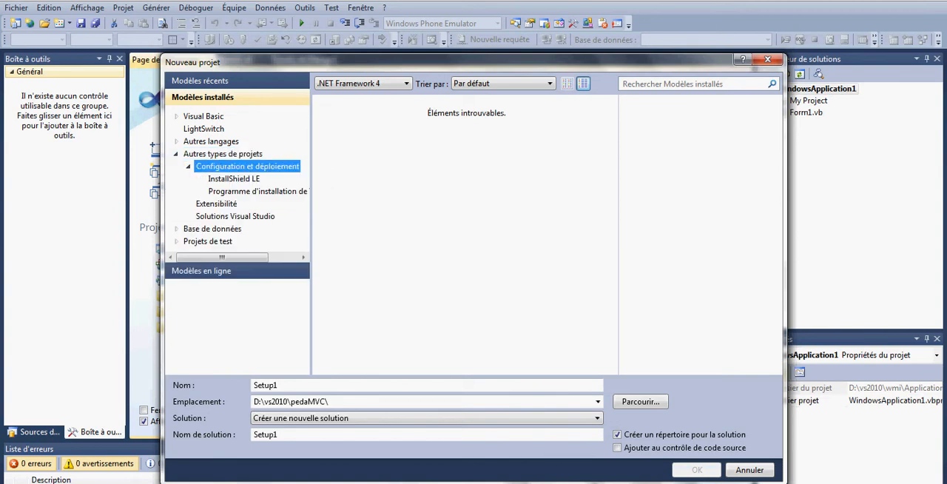
left_click(258, 191)
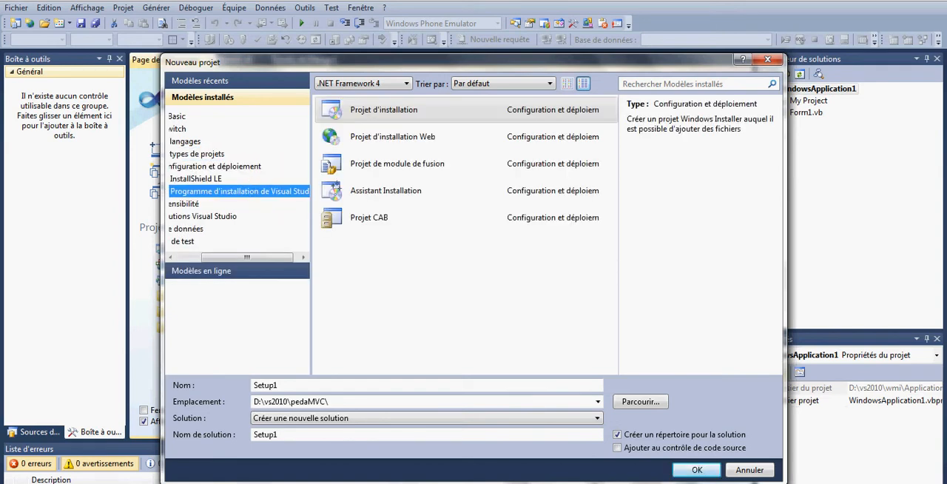
left_click(384, 110)
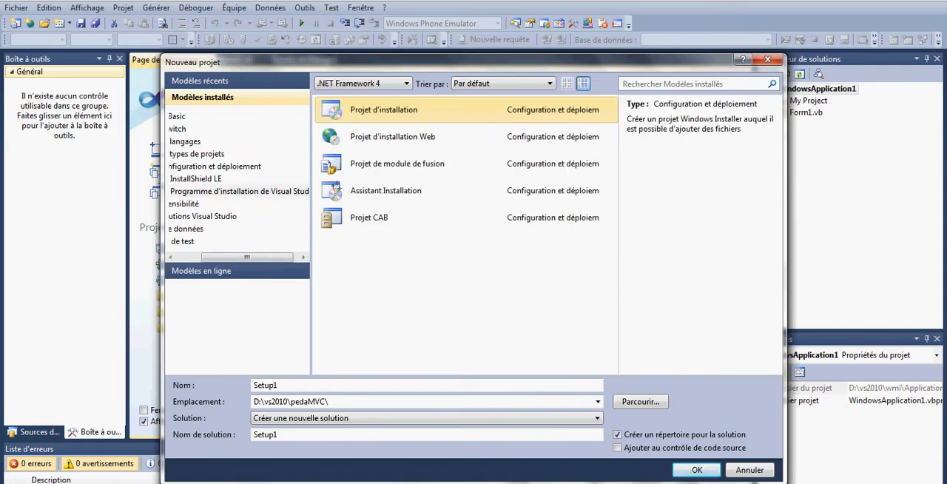
Step: Try to create the setup project under the name TestWMI, adding it to the existing solution
left_click(284, 385)
double_click(277, 384)
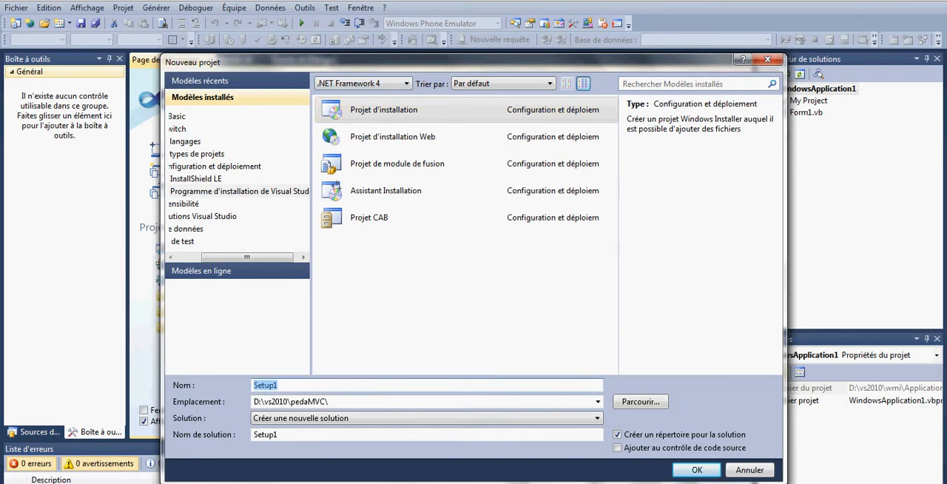
type("TestWMI")
left_click(427, 418)
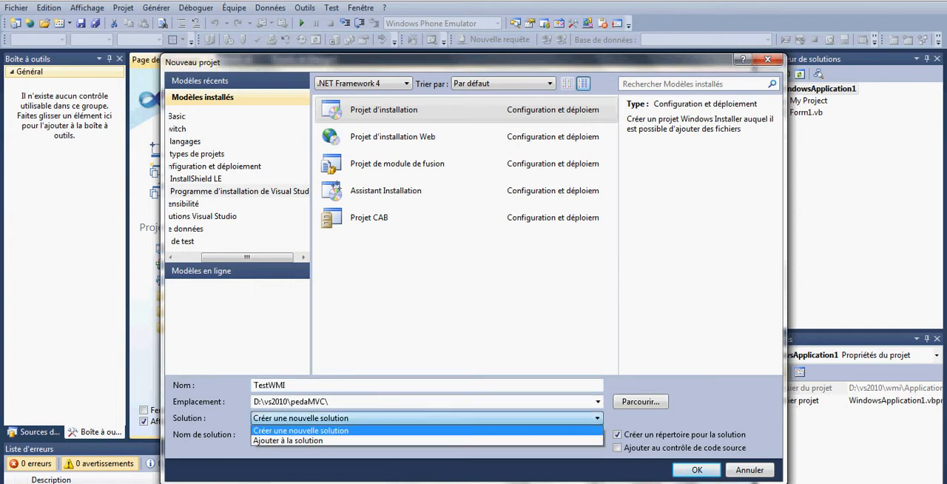
left_click(427, 442)
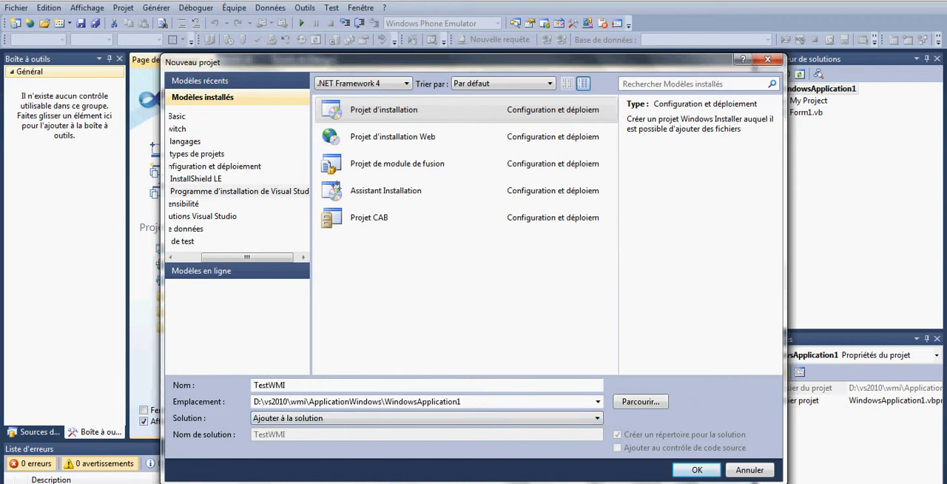
key("Return")
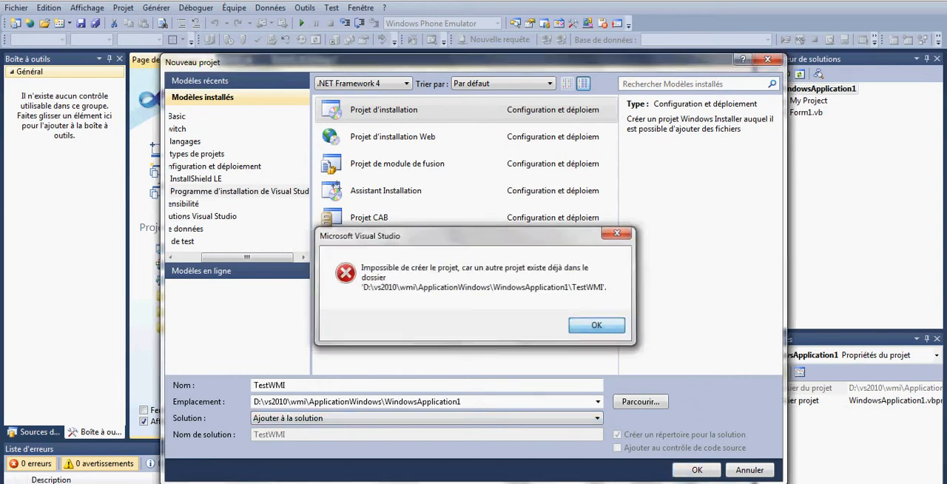
Step: Change the project name to TestWMI2 and create the setup project
key("Return")
type("2")
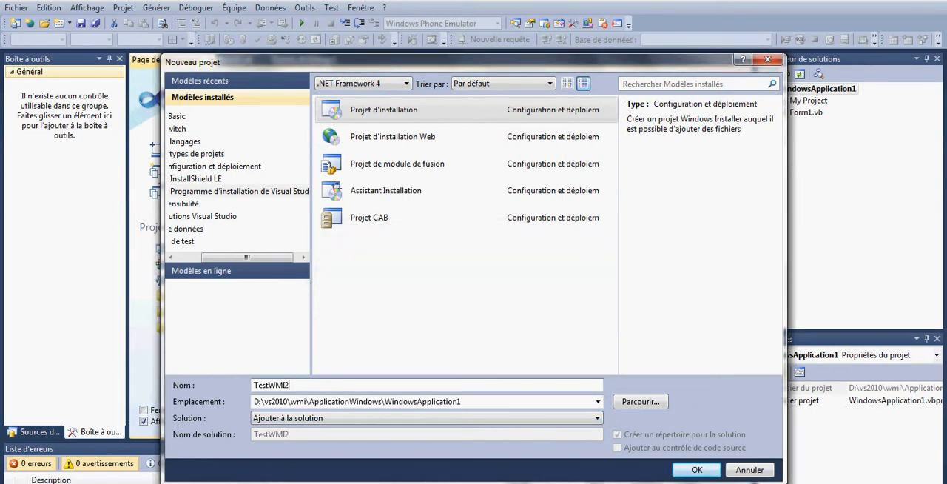
key("Return")
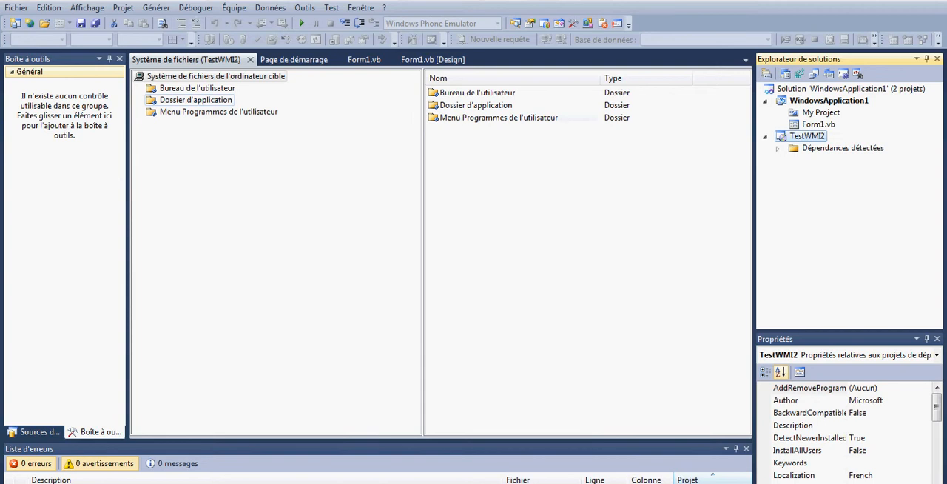
Step: Add the Sortie principale output of WindowsApplication1 to the Dossier d'application folder, using the active configuration
left_click(195, 100)
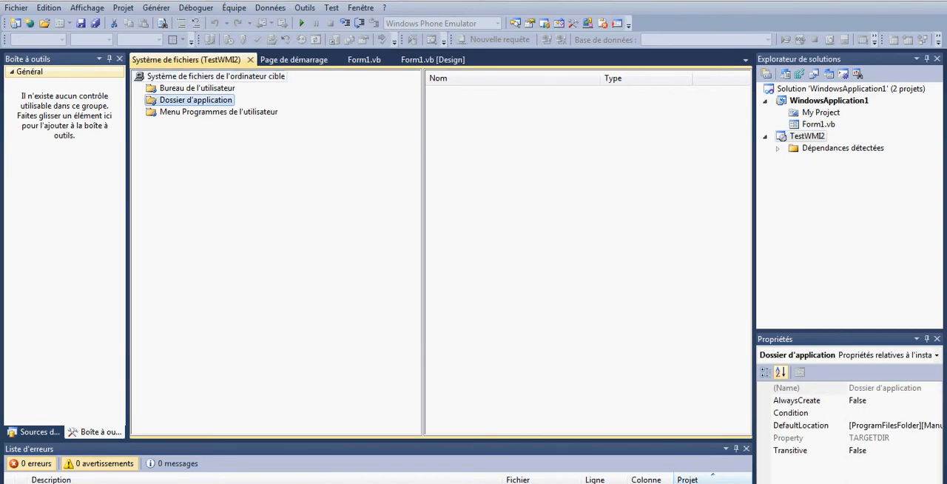
left_click(562, 185)
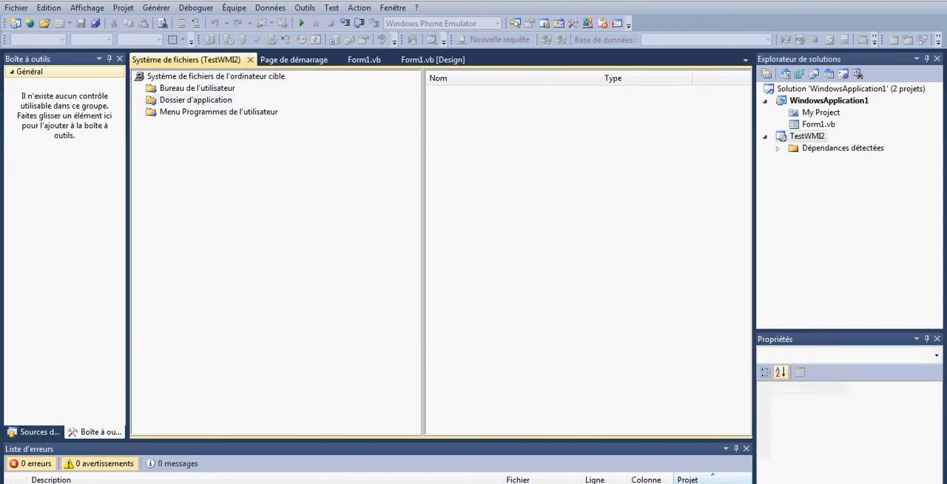
right_click(493, 103)
mouse_move(530, 111)
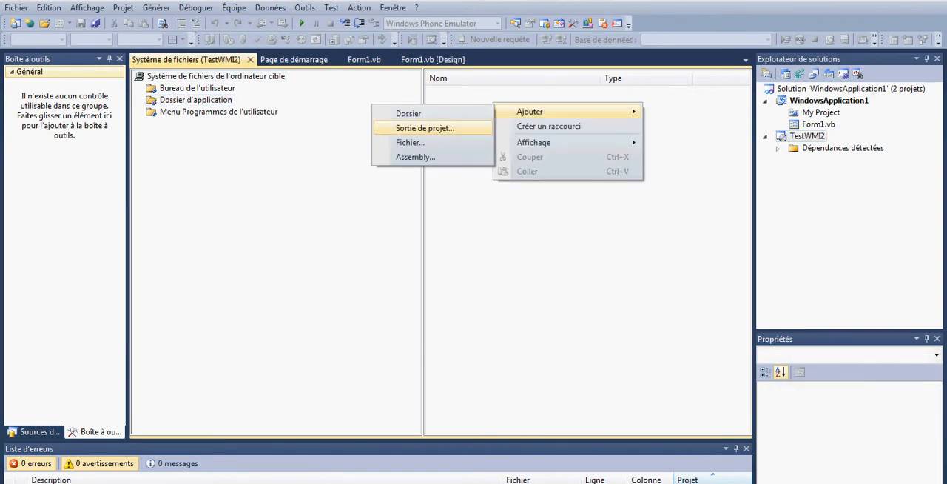
left_click(425, 128)
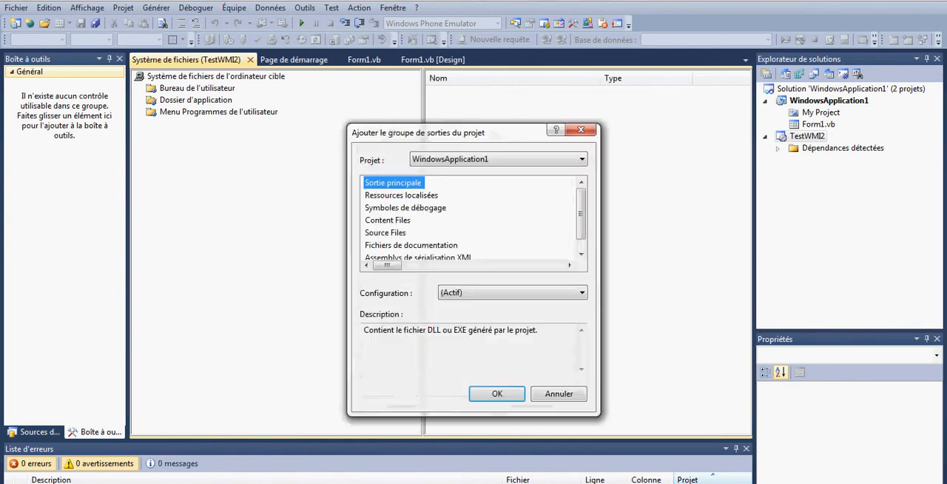
left_click(497, 393)
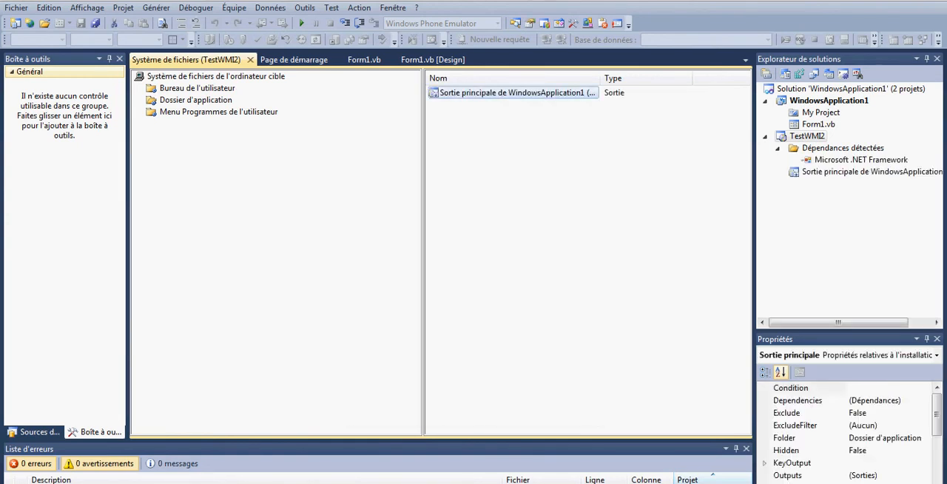
Step: Create a shortcut in Bureau de l'utilisateur that points to the primary output of WindowsApplication1 in Dossier d'application
left_click(818, 125)
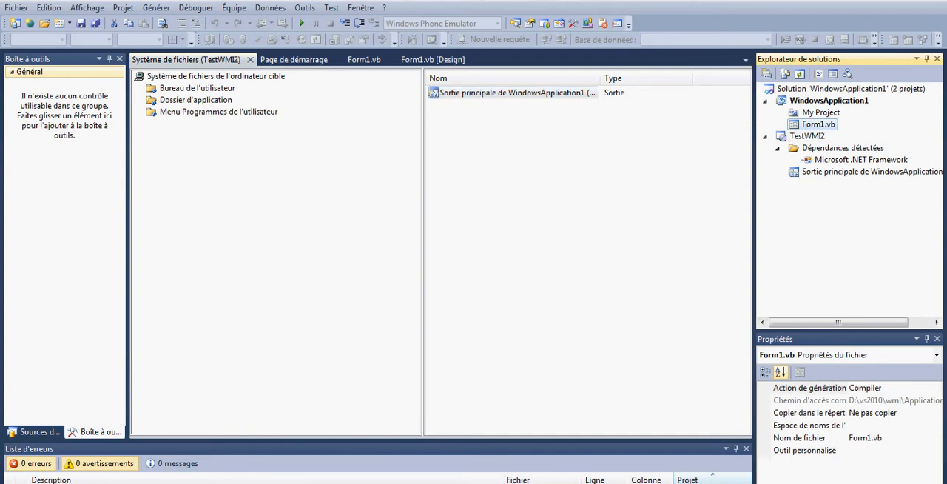
left_click(196, 88)
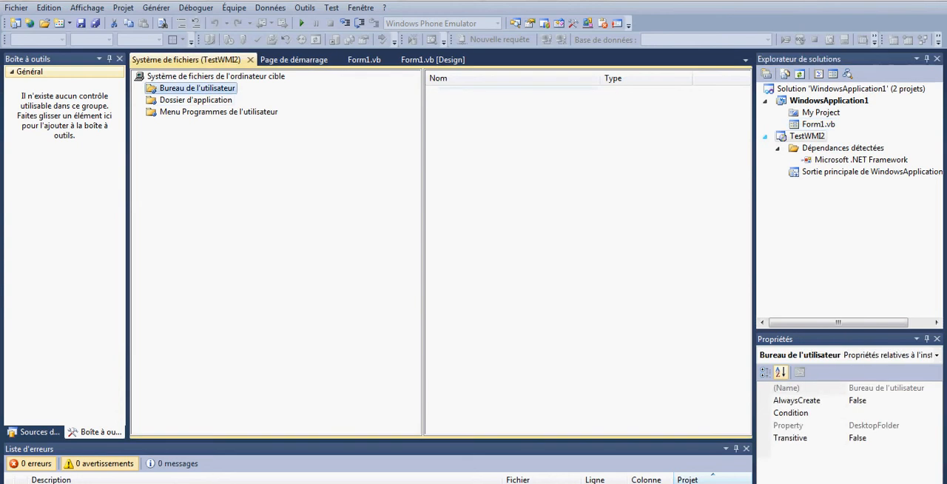
left_click(510, 141)
right_click(471, 108)
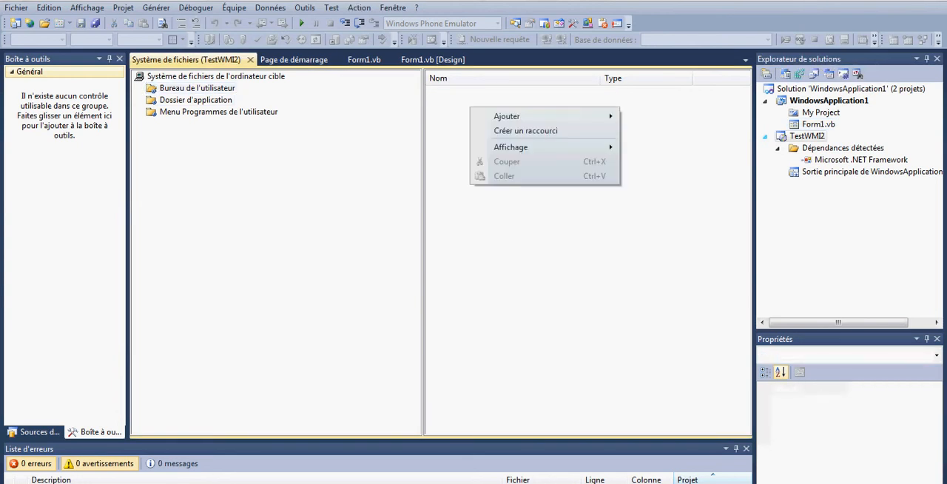
mouse_move(511, 116)
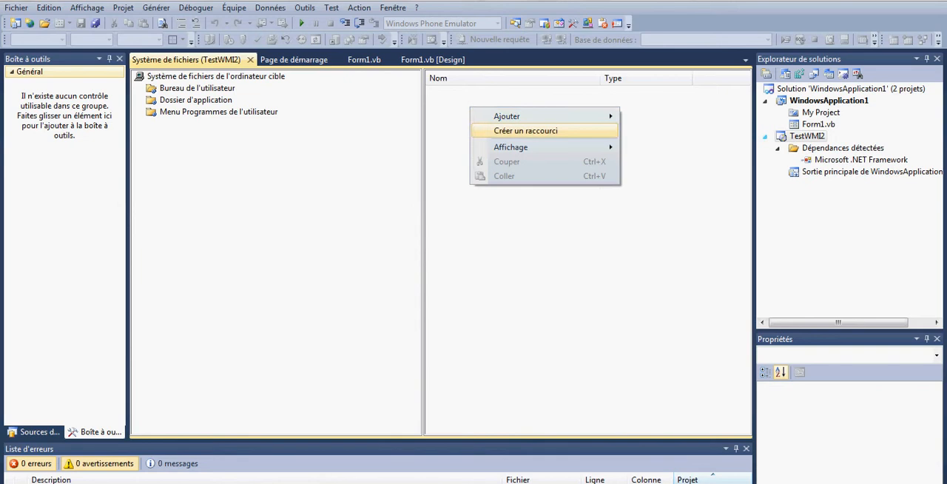
left_click(522, 131)
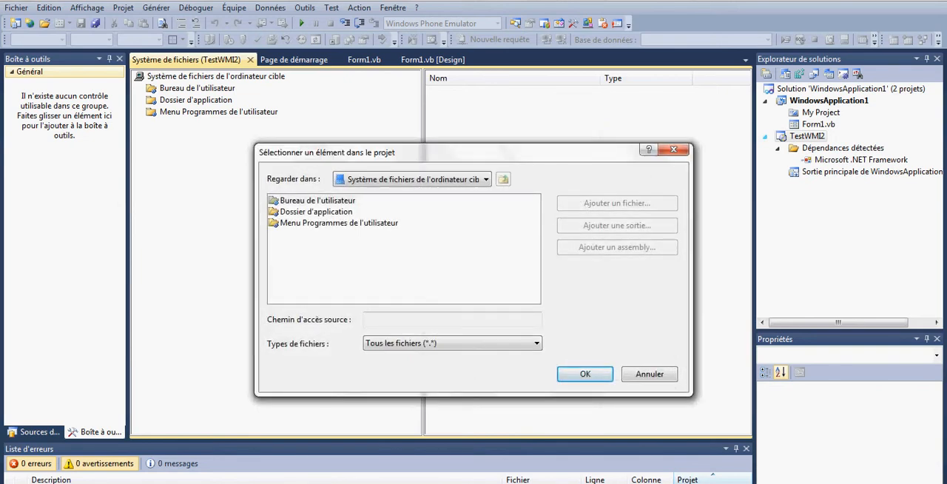
double_click(316, 212)
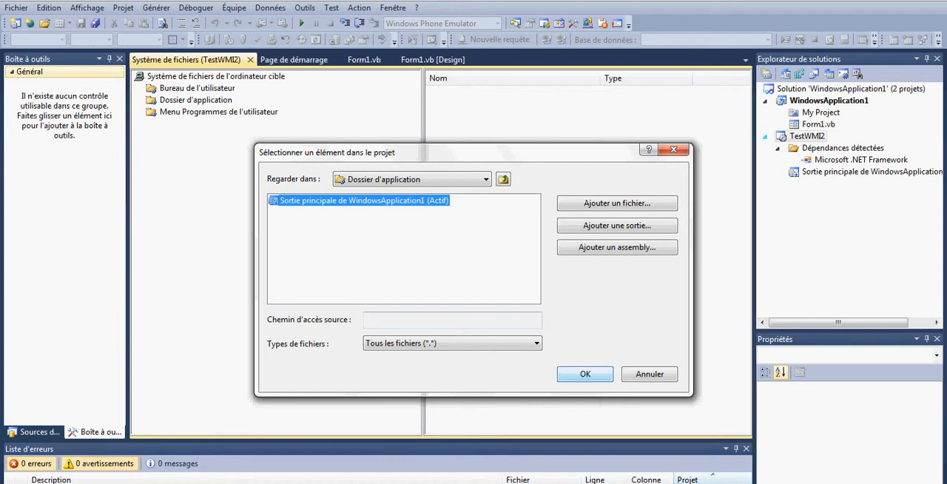
key("Return")
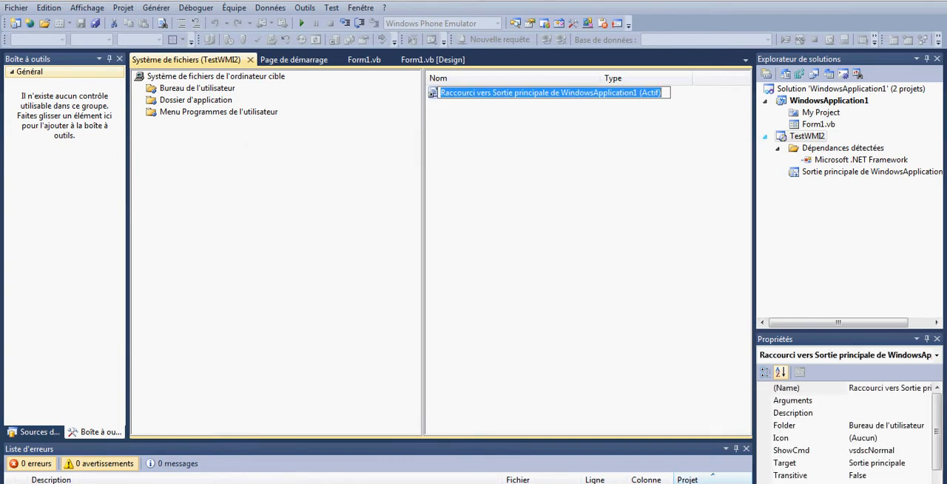
Step: Name the new desktop shortcut TESTWMI2
type("TESTW")
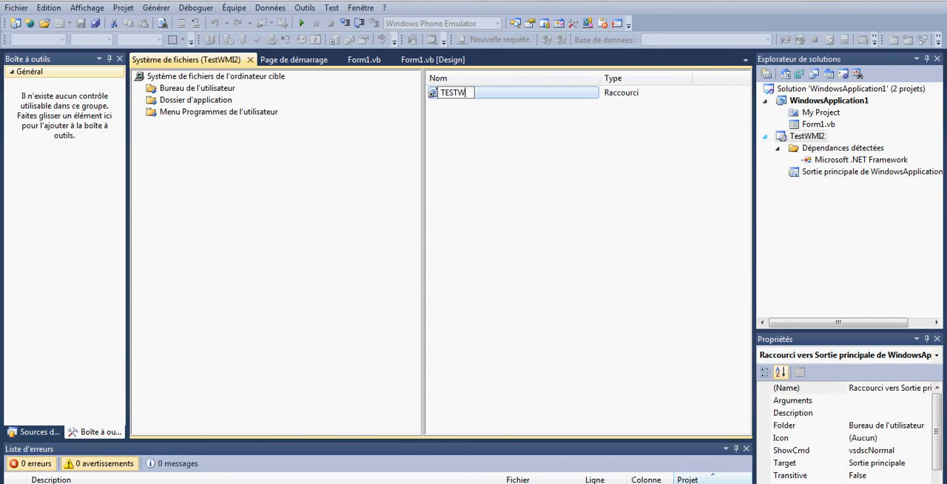
type("MI2")
left_click(588, 222)
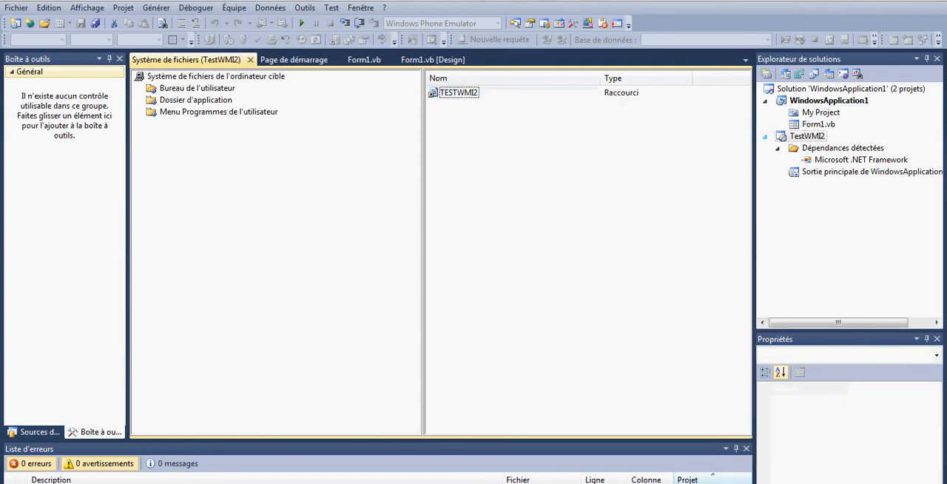
Step: Set the Manufacturer property of the TestWMI2 setup project to the developer's surname
left_click(807, 136)
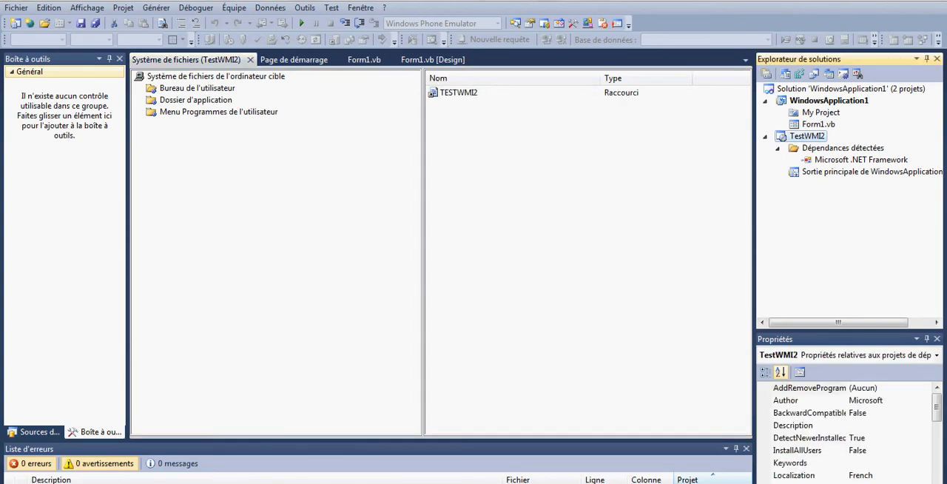
left_click(937, 408)
scroll(936, 408, "down", 1)
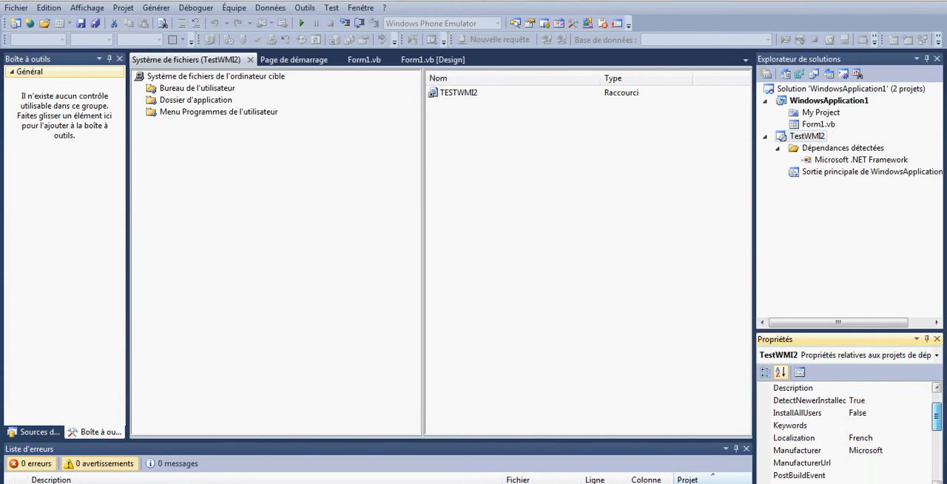
left_click(862, 450)
double_click(863, 449)
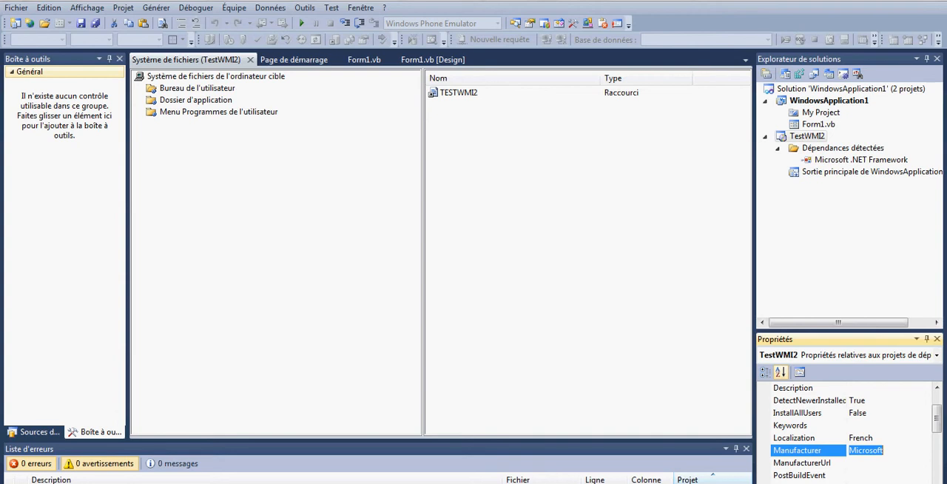
type("CORREGE")
Step: Set the Author property of the TestWMI2 project to the developer's first name
scroll(851, 433, "up", 3)
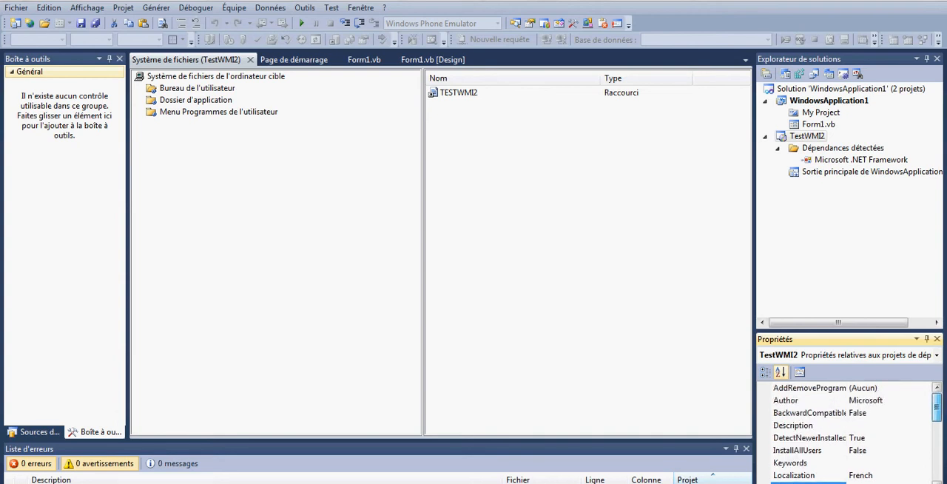
double_click(866, 401)
type("Thomas")
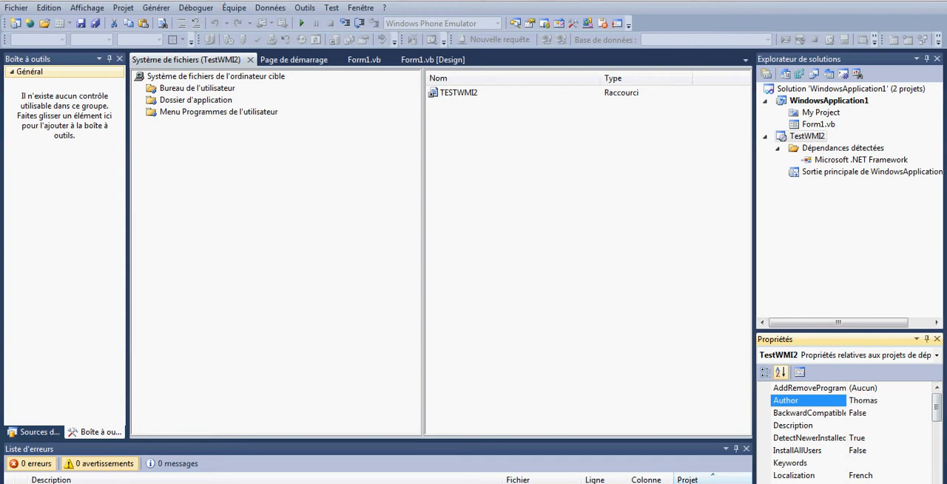
Step: Review the remaining TestWMI2 deployment properties and its build property pages, including the output file and package settings
scroll(851, 433, "down", 4)
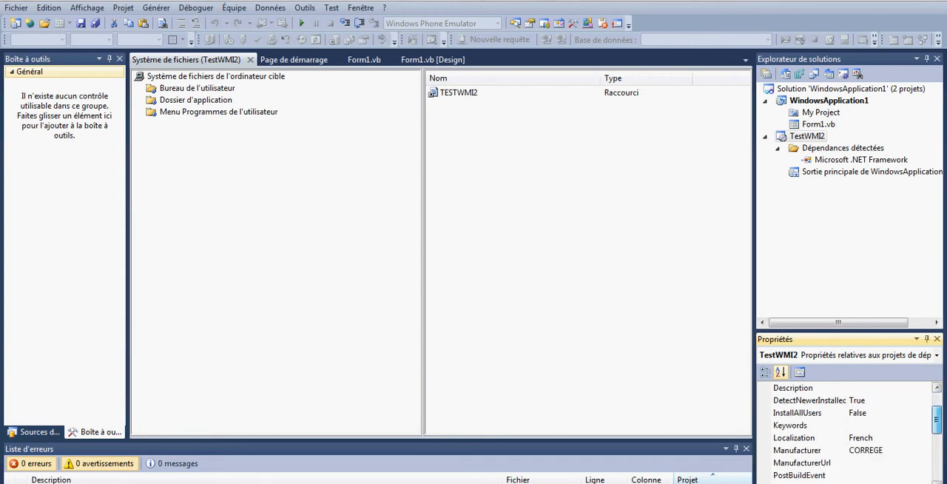
scroll(850, 432, "down", 2)
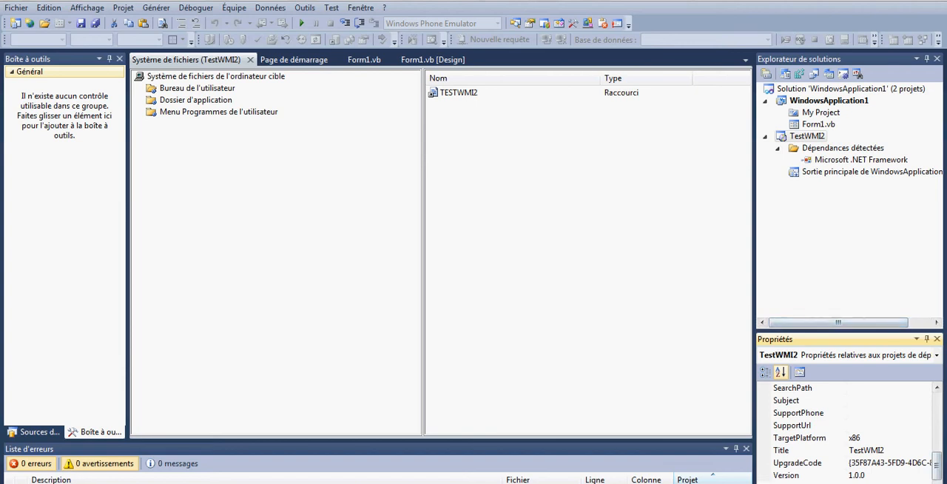
left_click(806, 136)
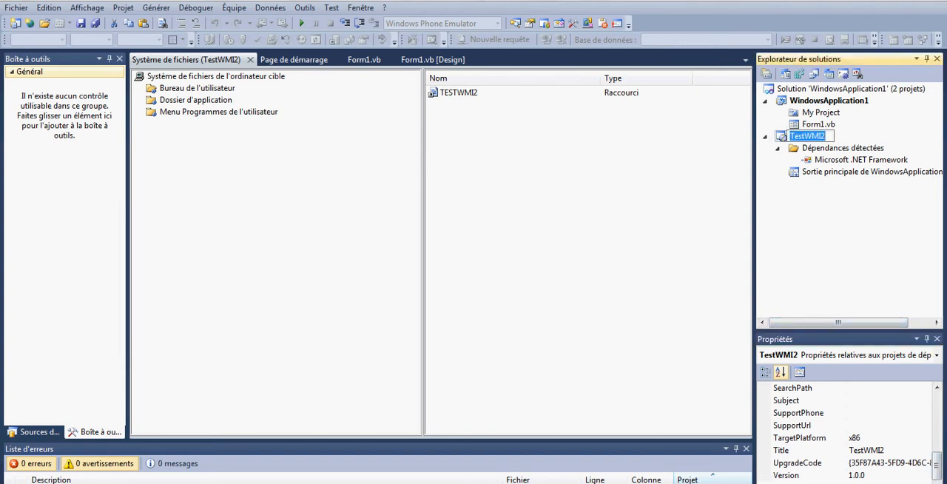
left_click(850, 160)
left_click(806, 136)
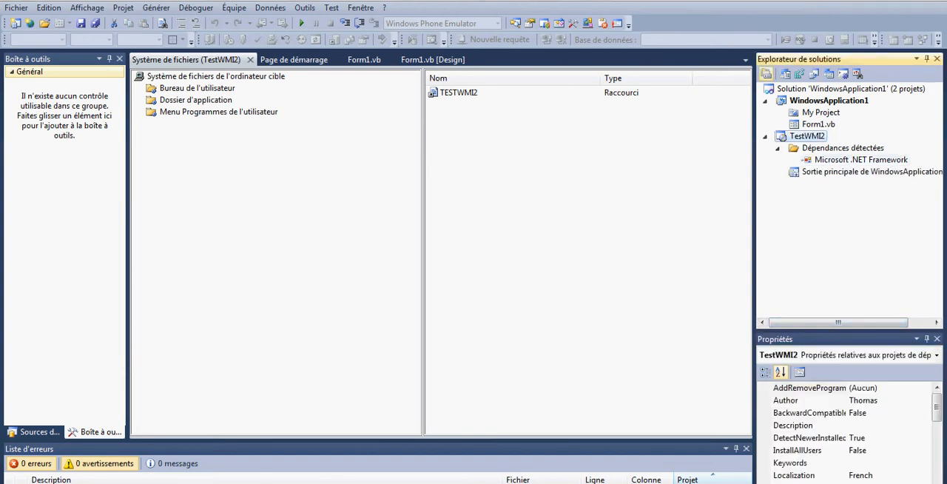
left_click(766, 74)
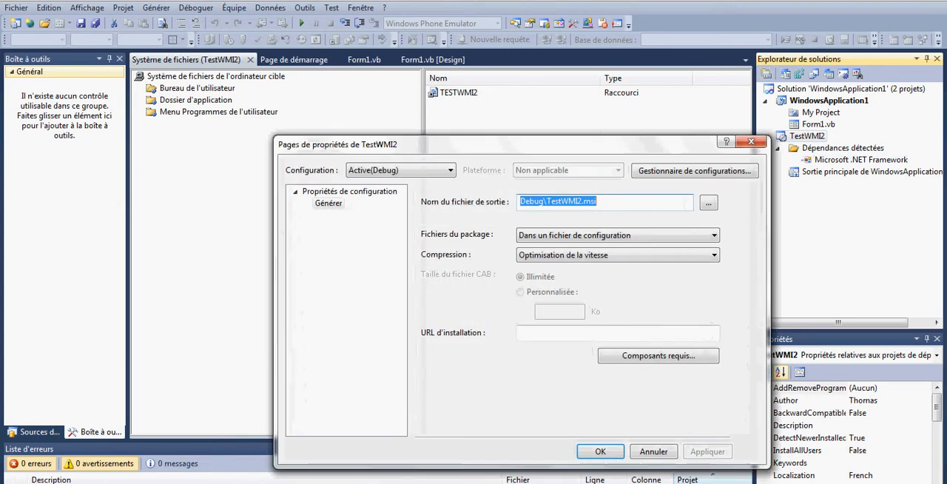
left_click(600, 451)
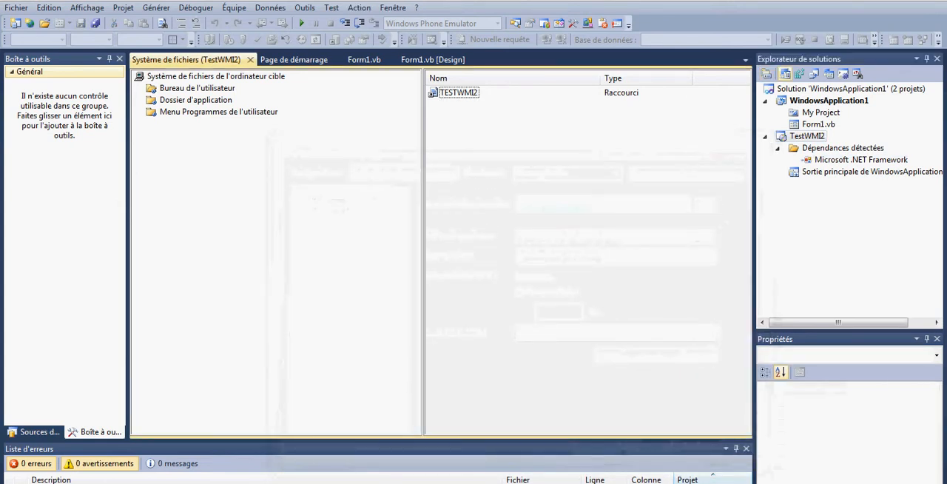
Step: Review the TestWMI2 registry, file types, user interface, custom actions and launch conditions editors
left_click(799, 74)
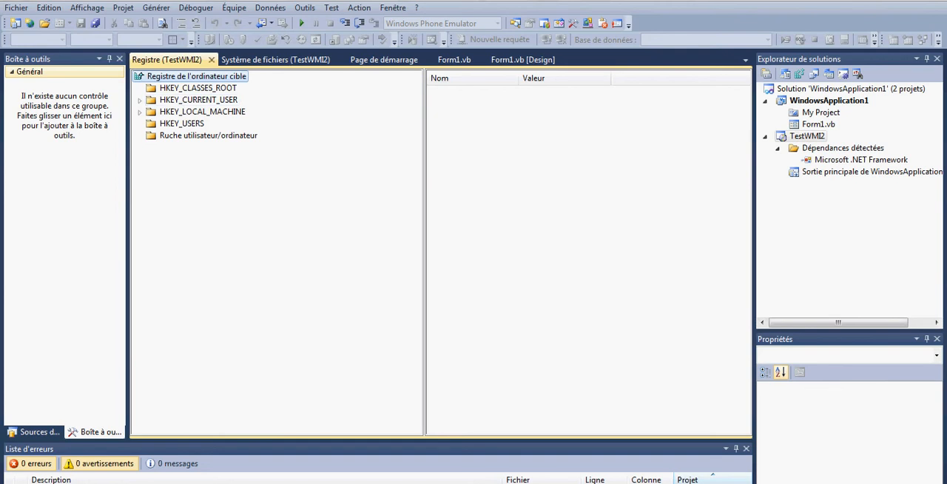
left_click(814, 74)
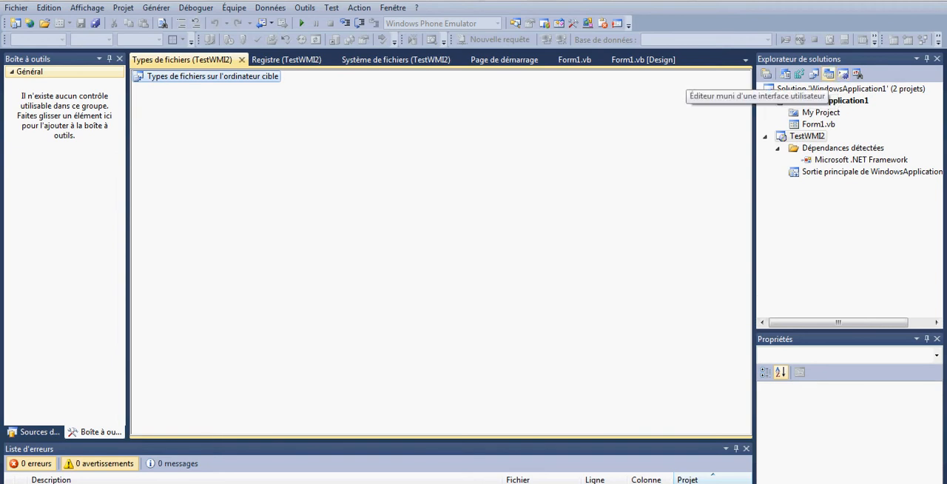
left_click(828, 74)
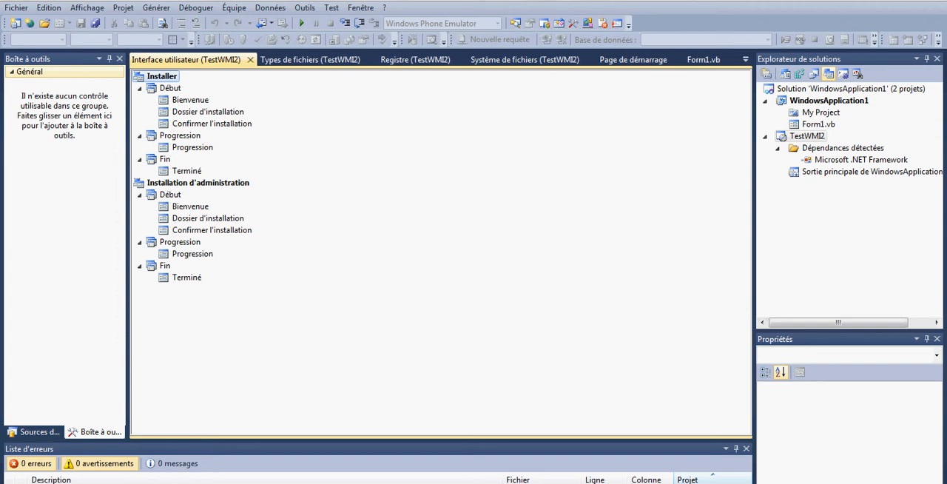
left_click(843, 74)
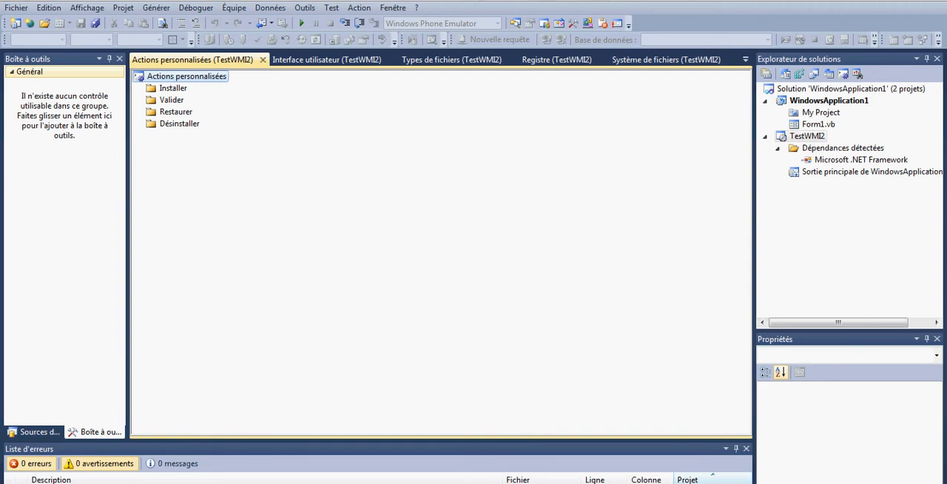
left_click(857, 74)
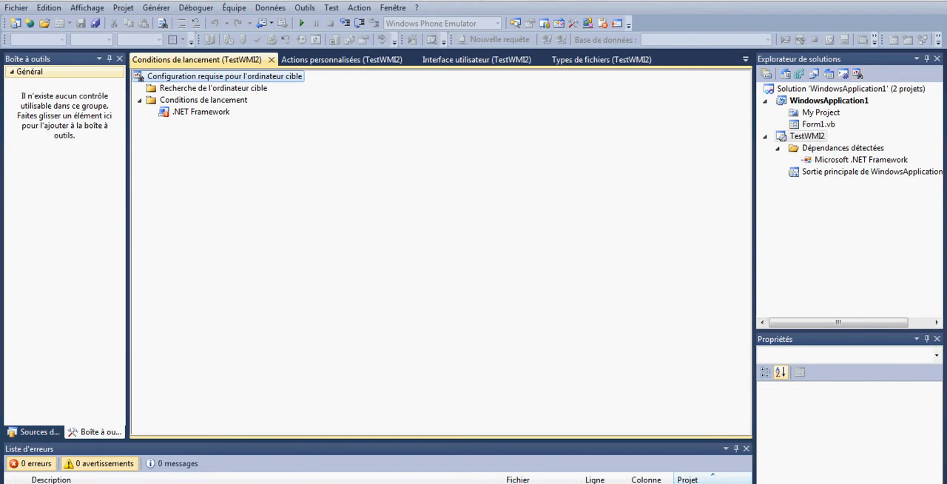
Step: Build the WindowsApplication1 solution and open the TestWMI2 project folder in Windows Explorer
right_click(801, 88)
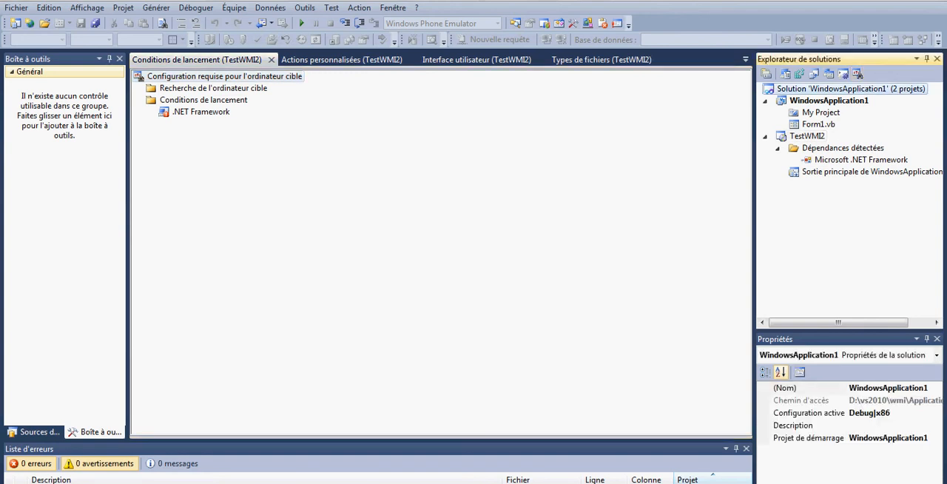
left_click(586, 95)
right_click(802, 136)
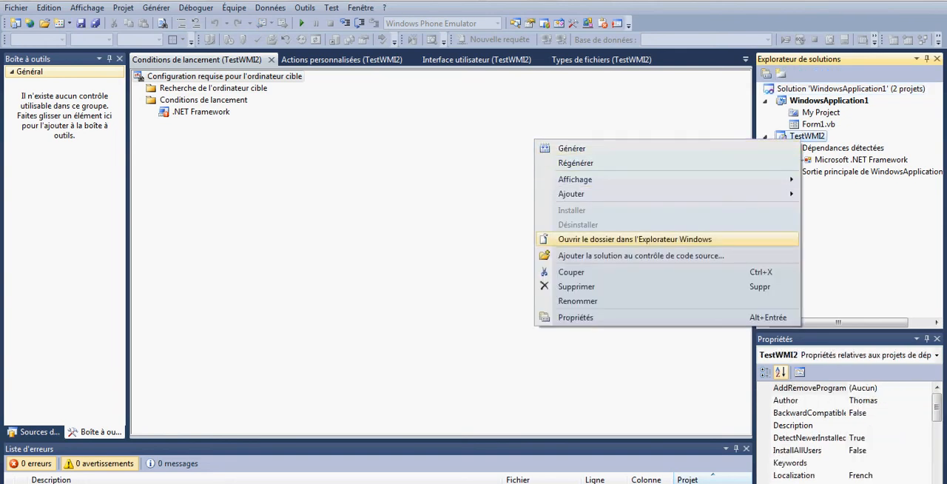
left_click(634, 239)
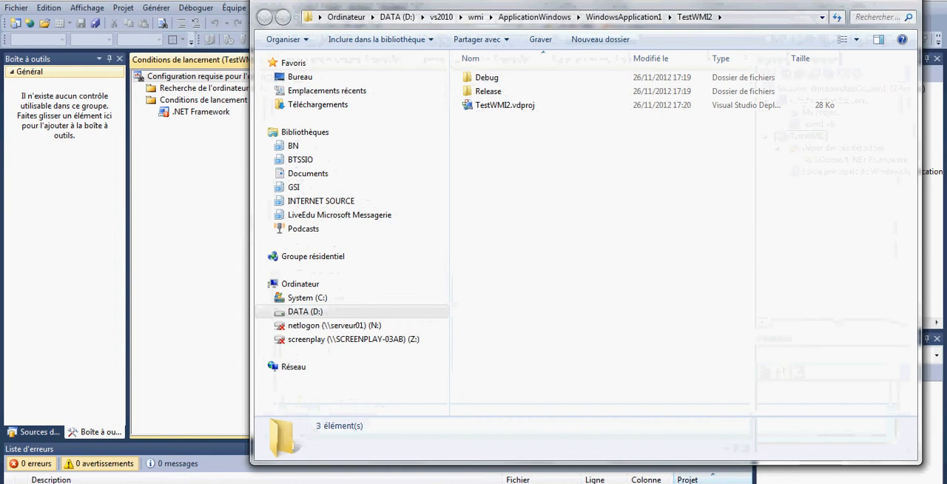
Step: Check the Debug and Release folders of TestWMI2 for generated installer files, and close the Explorer window
left_click_drag(584, 4, 575, 92)
double_click(478, 165)
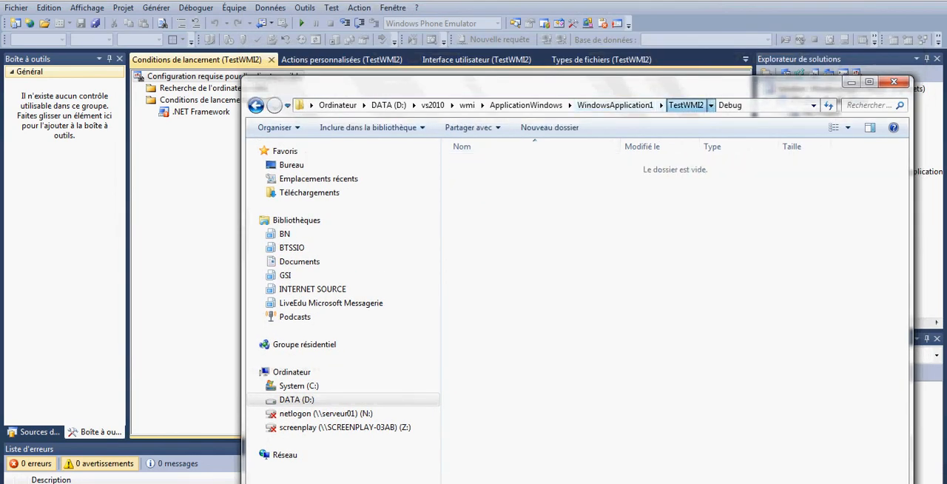
left_click(685, 105)
double_click(473, 179)
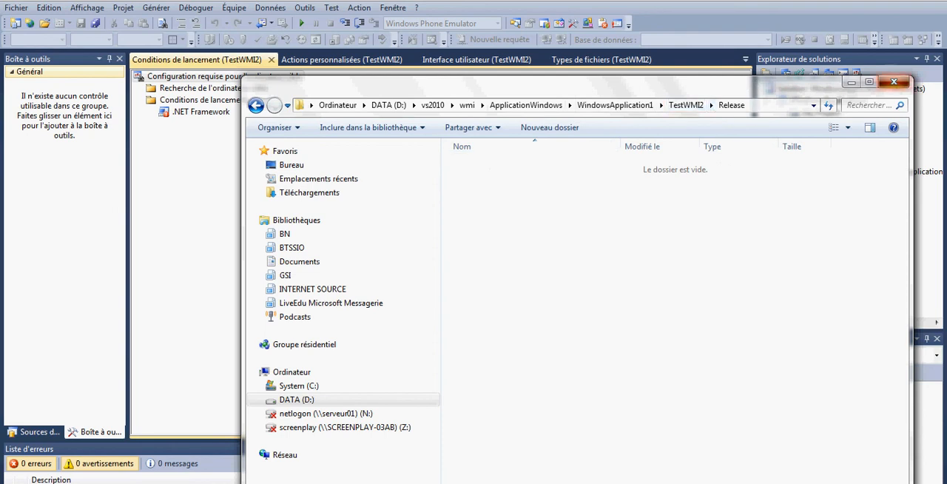
left_click(893, 82)
Step: Rebuild the TestWMI2 setup project and reopen its folder in Windows Explorer
right_click(804, 136)
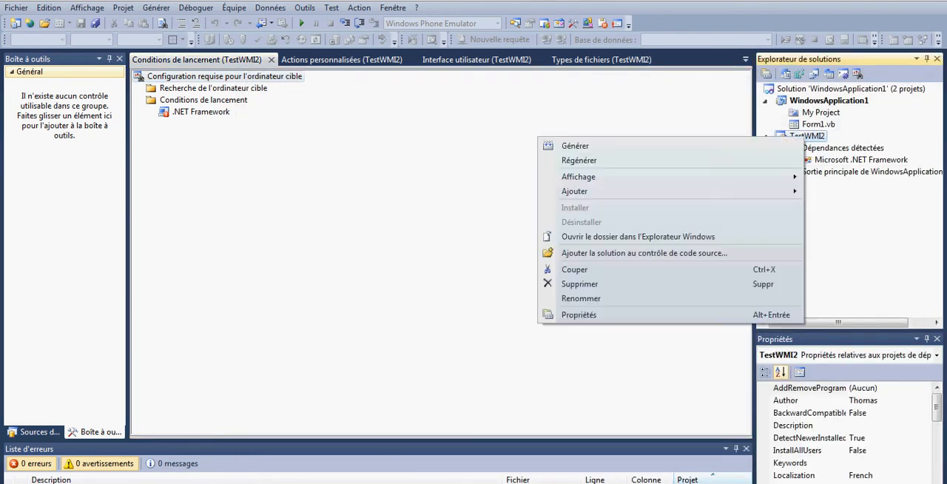
left_click(769, 160)
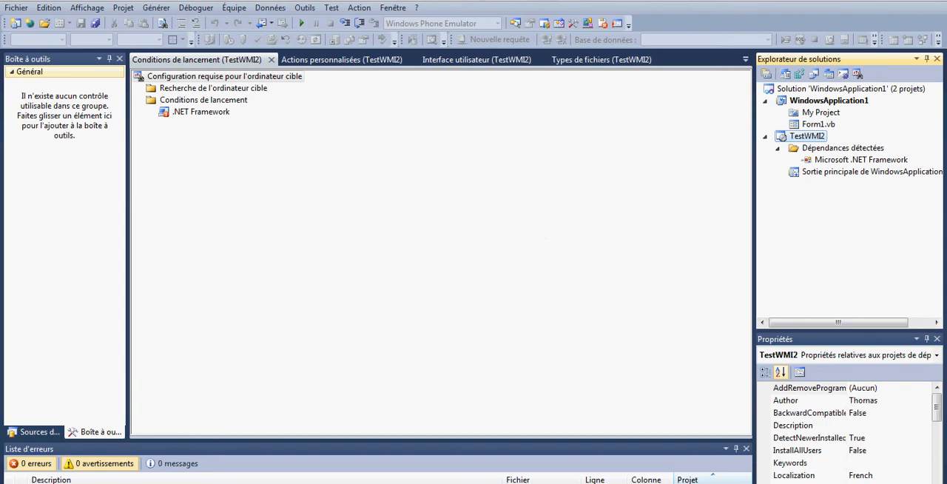
right_click(802, 136)
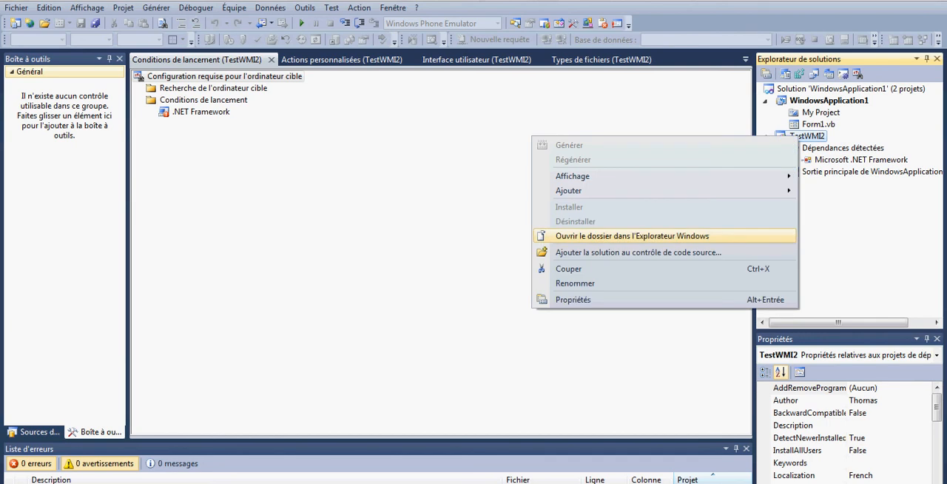
left_click(666, 236)
Step: Examine the generated installer files setup.exe and TestWMI2.msi in the Debug folder
left_click(479, 164)
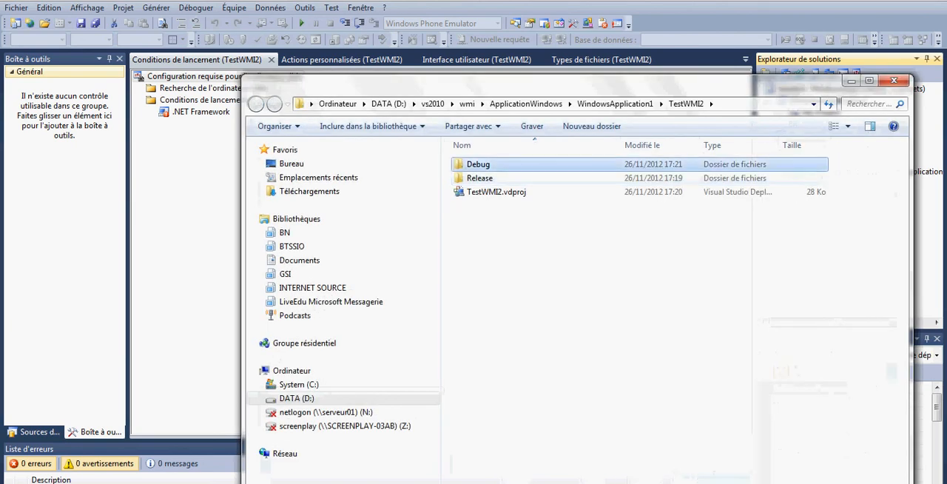
double_click(479, 164)
left_click(491, 178)
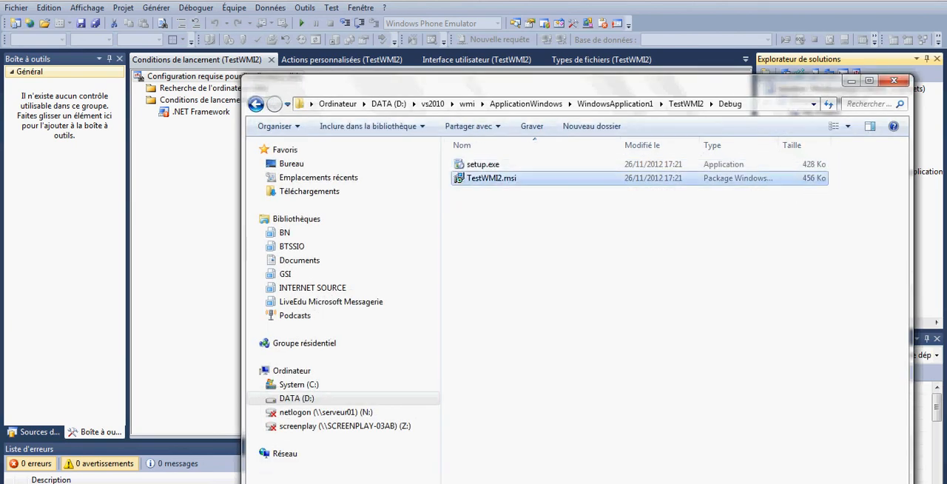
left_click(483, 164)
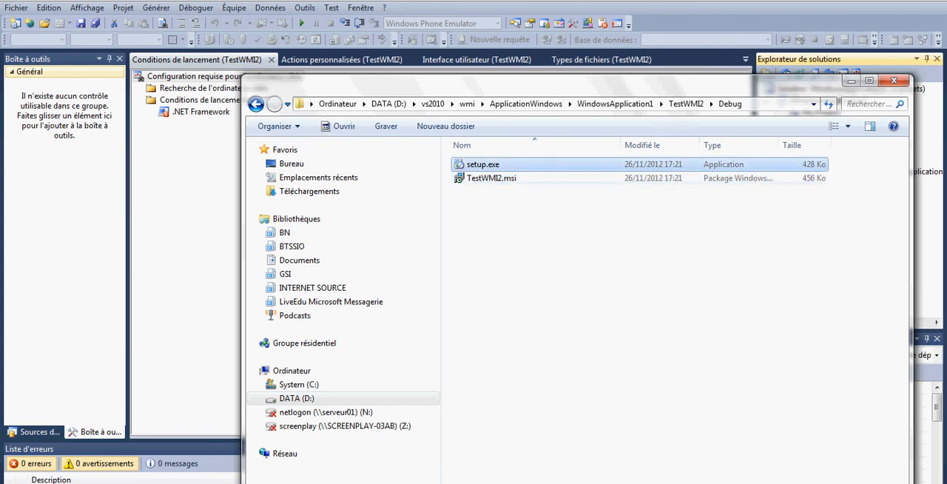
left_click(562, 244)
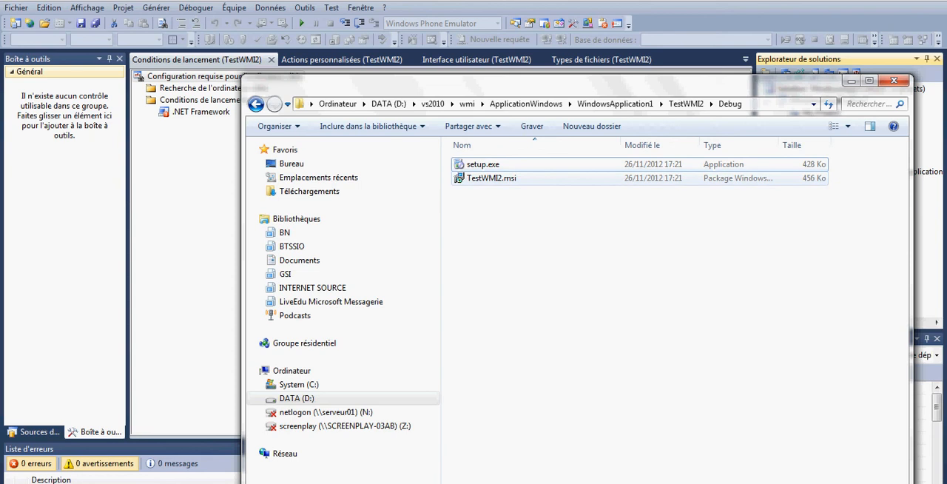
left_click(492, 178)
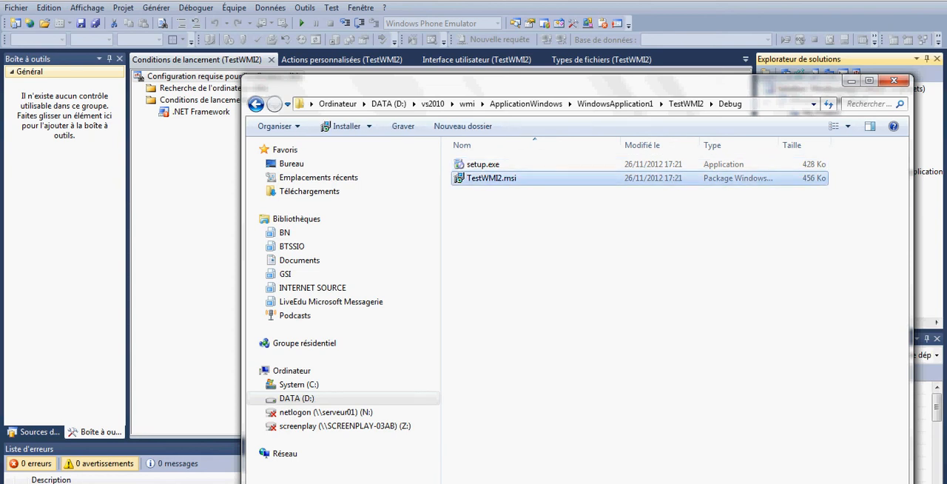